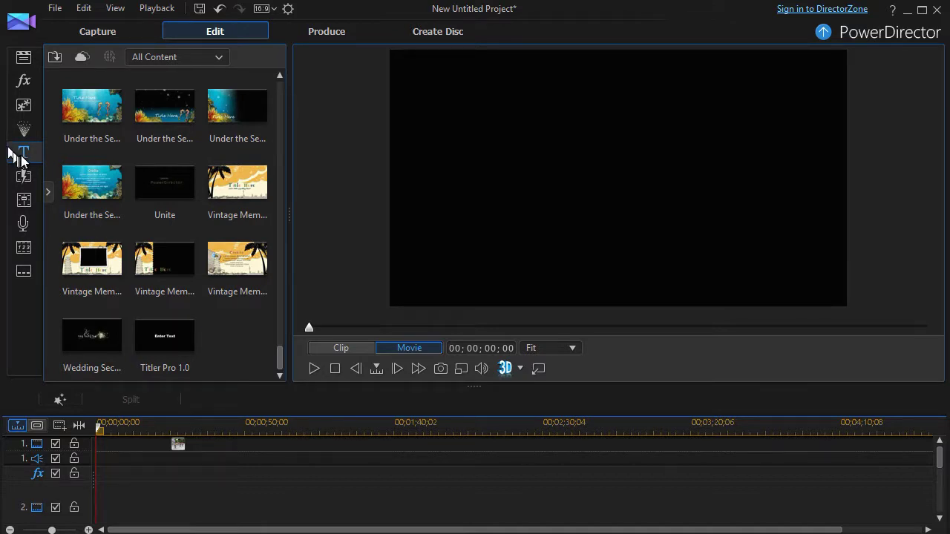
# Place the Titler Pro 1.0 title at 0:00 on track 1 and open it in NewBlue Titler Pro.
pyautogui.moveTo(167, 343); pyautogui.dragTo(86, 451)
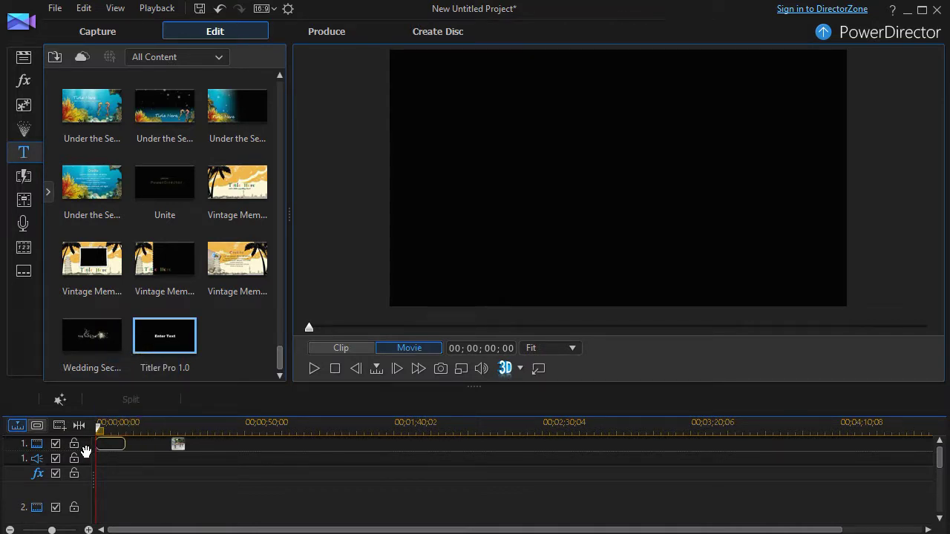
pyautogui.moveTo(86, 450); pyautogui.dragTo(87, 451)
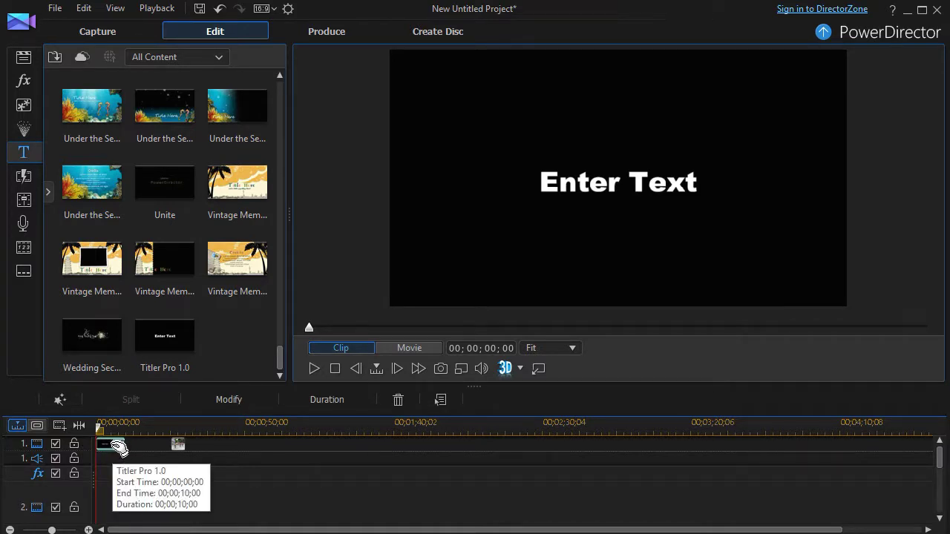
pyautogui.doubleClick(113, 445)
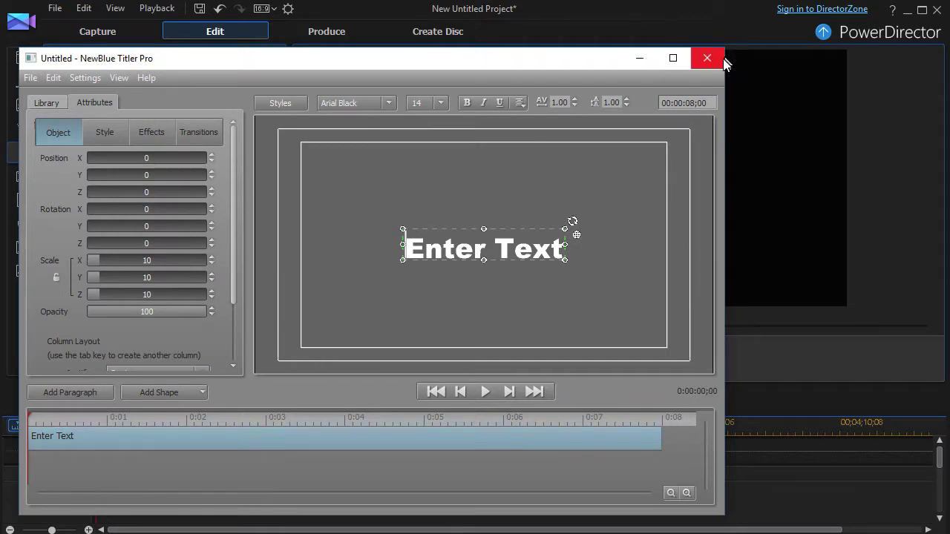
# Maximize the editor and replace the Enter Text placeholder with 'This is my first sample'.
pyautogui.moveTo(725, 53); pyautogui.dragTo(940, 12)
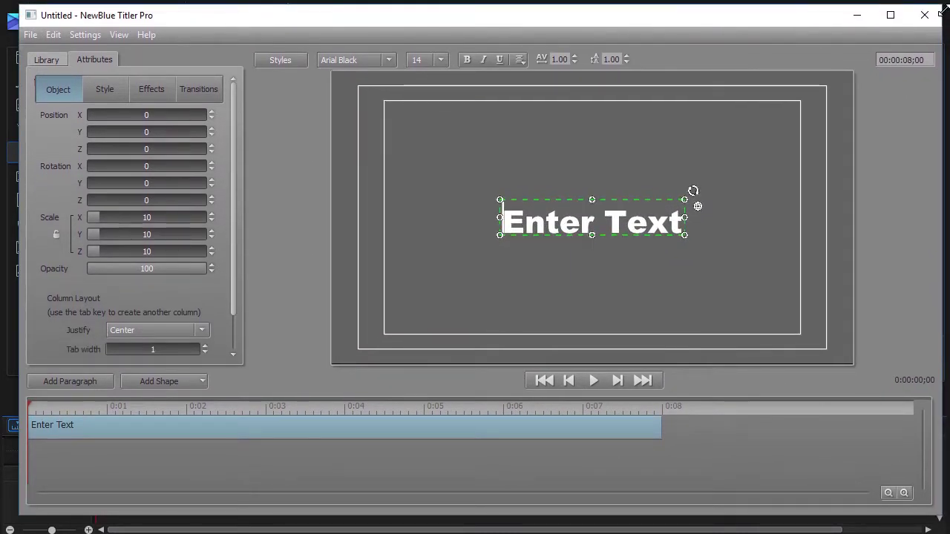
pyautogui.doubleClick(556, 233)
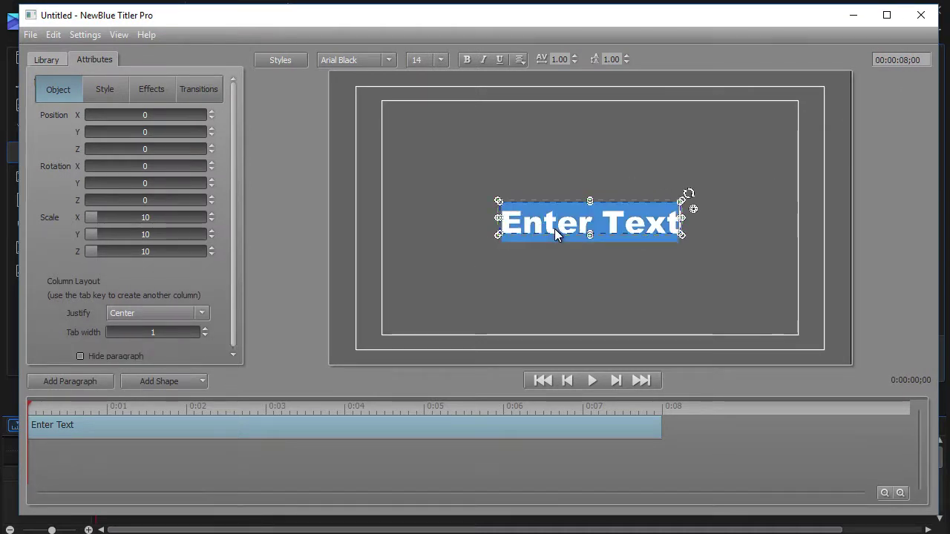
pyautogui.write('This is my')
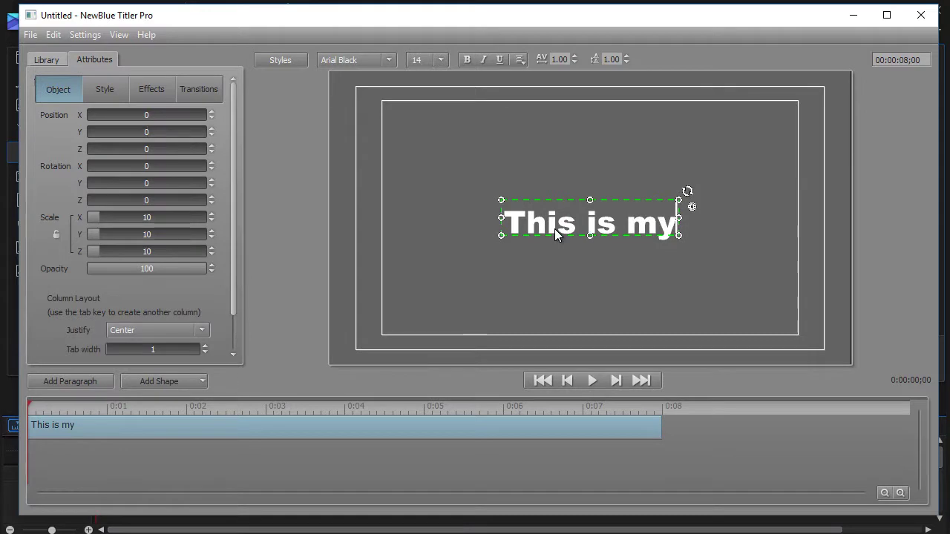
pyautogui.write(' first sample')
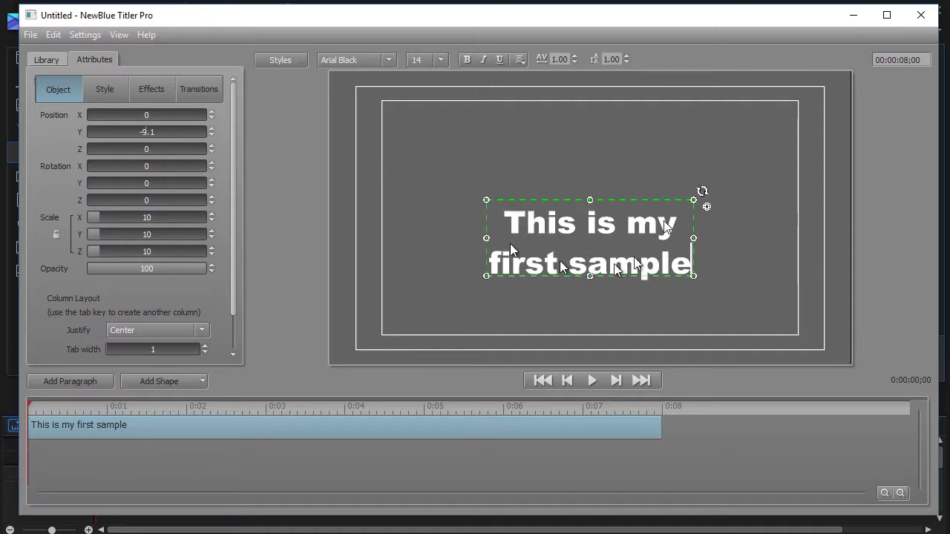
# Set the title's font size to 30 and move it up to X -1.6, Y 3.9.
pyautogui.click(441, 60)
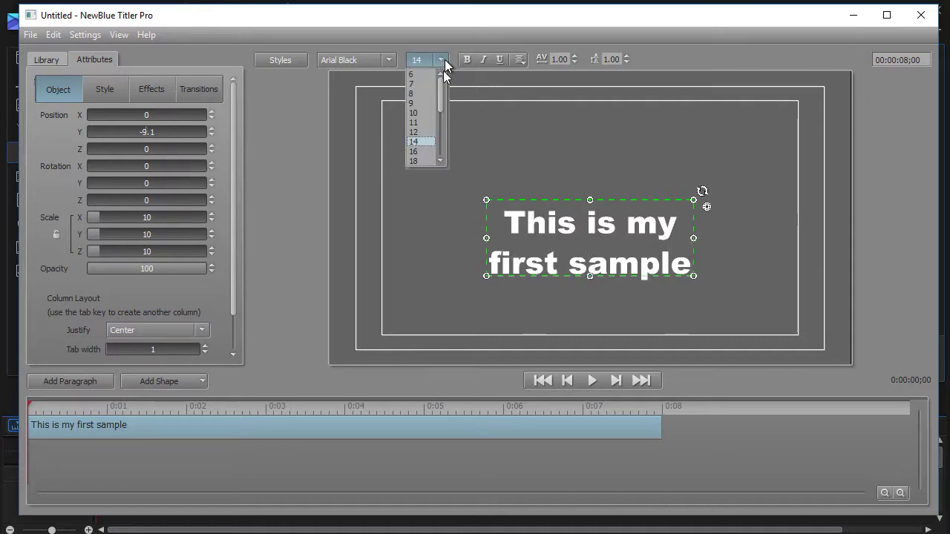
pyautogui.click(440, 143)
pyautogui.click(421, 122)
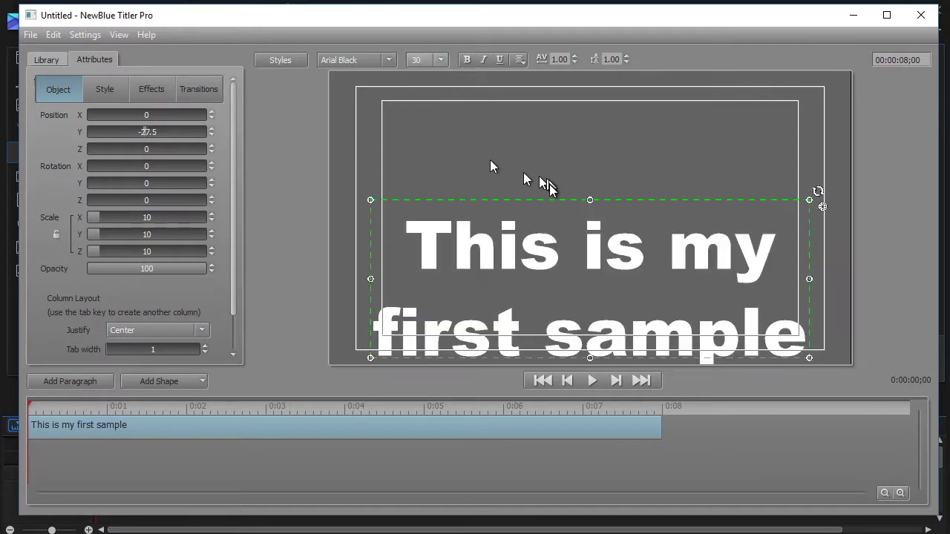
pyautogui.moveTo(547, 198); pyautogui.dragTo(544, 128)
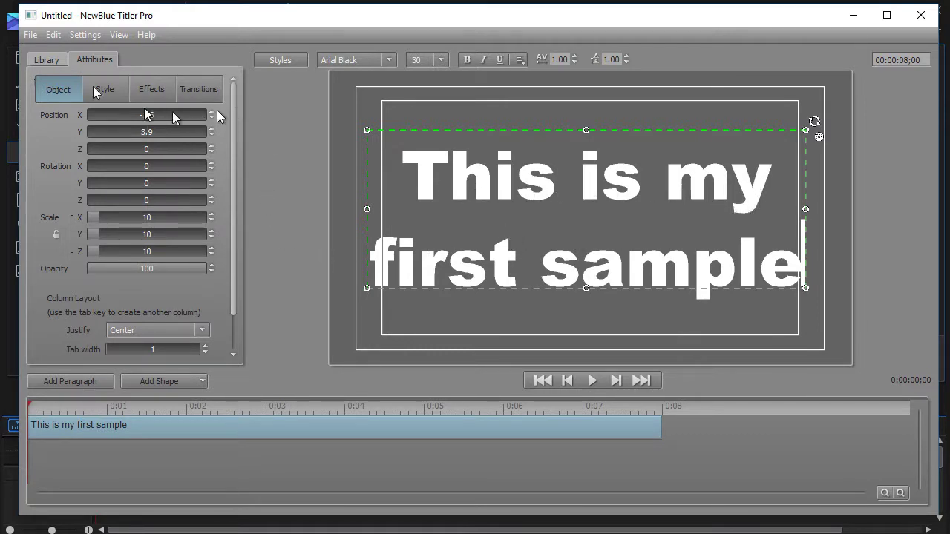
# In the Style settings, fill the title's 3D face with dark red.
pyautogui.click(113, 91)
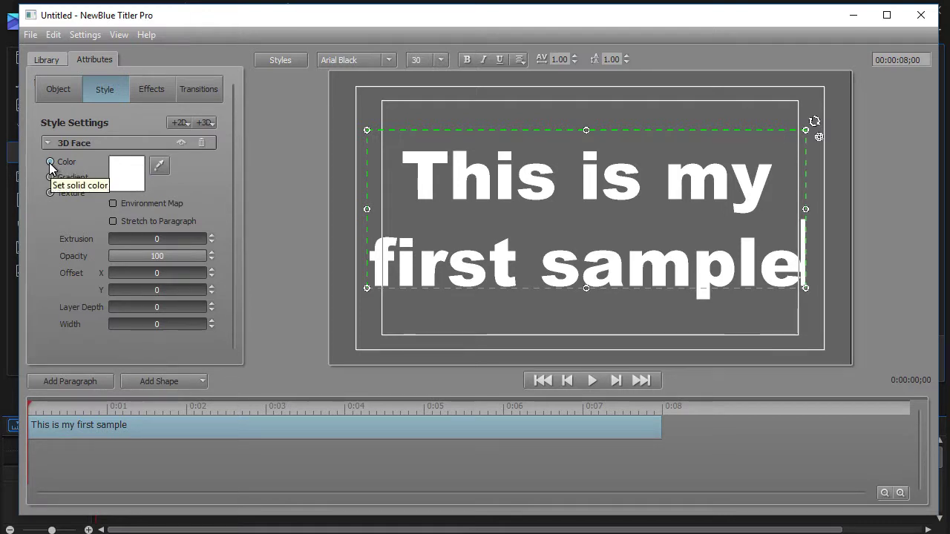
pyautogui.click(133, 181)
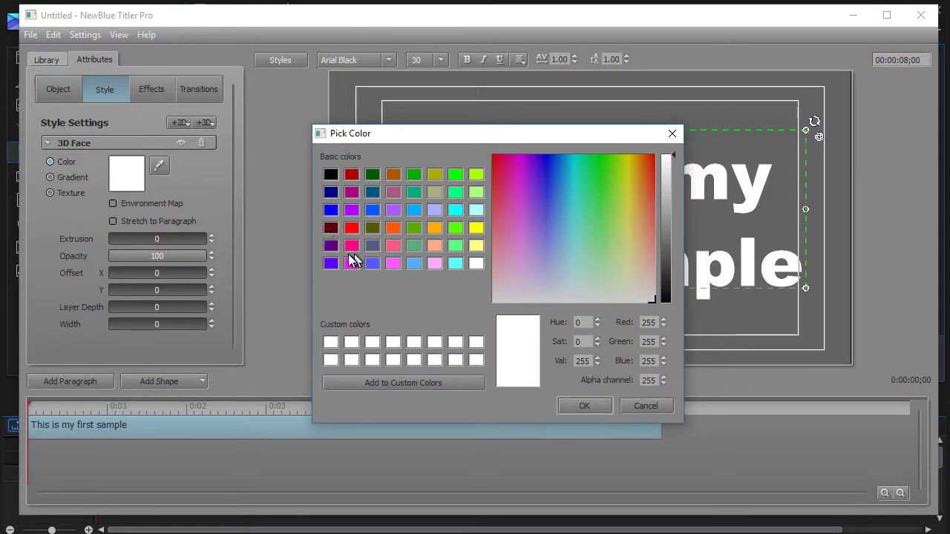
pyautogui.click(333, 228)
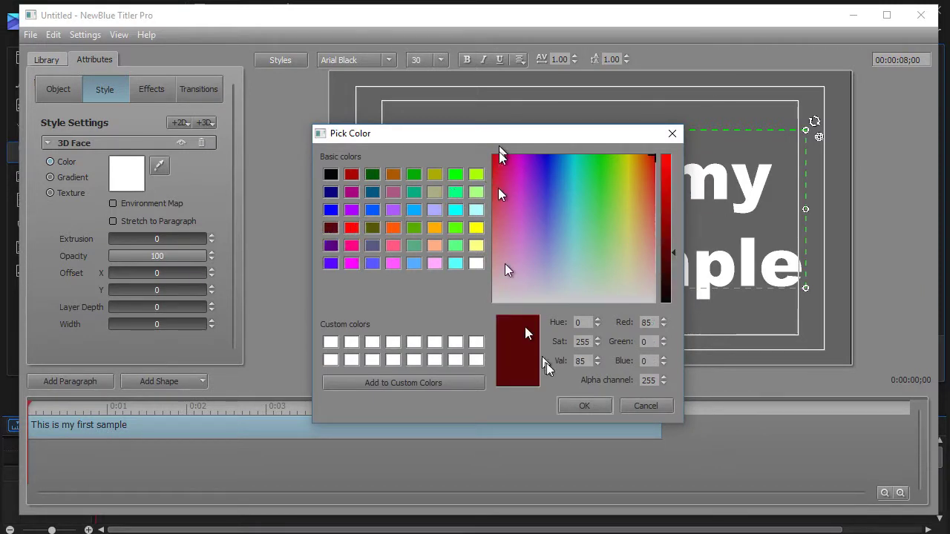
pyautogui.click(586, 406)
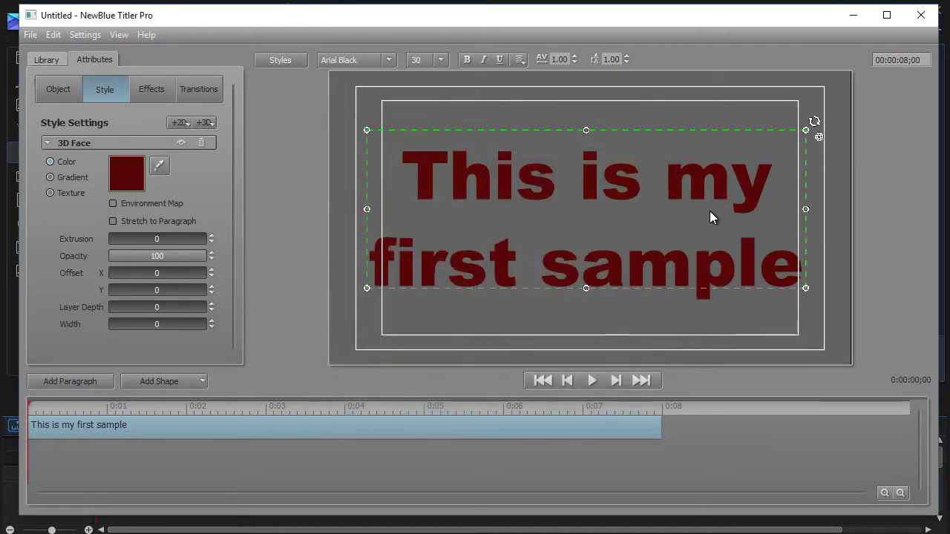
# Change the 3D face colour to rust red (166, 68, 43).
pyautogui.click(127, 178)
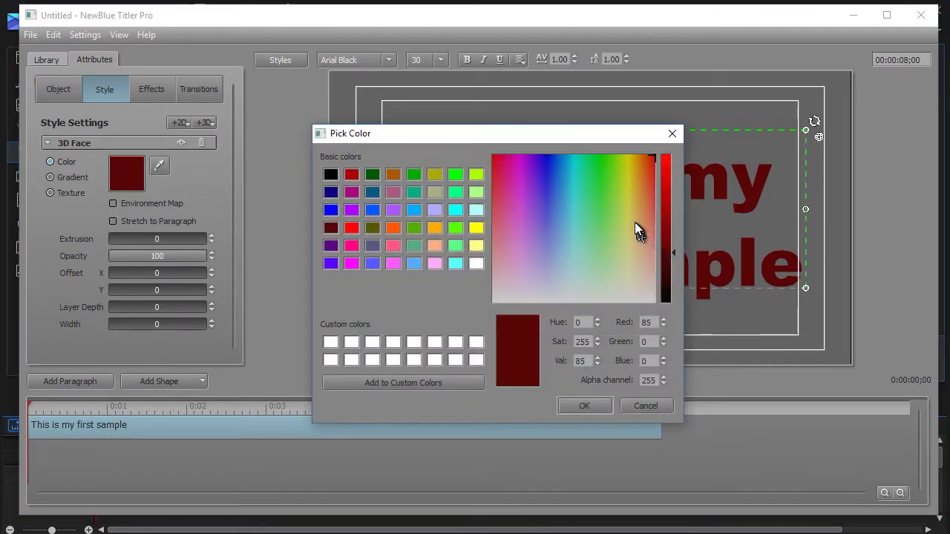
pyautogui.moveTo(625, 218); pyautogui.dragTo(620, 206)
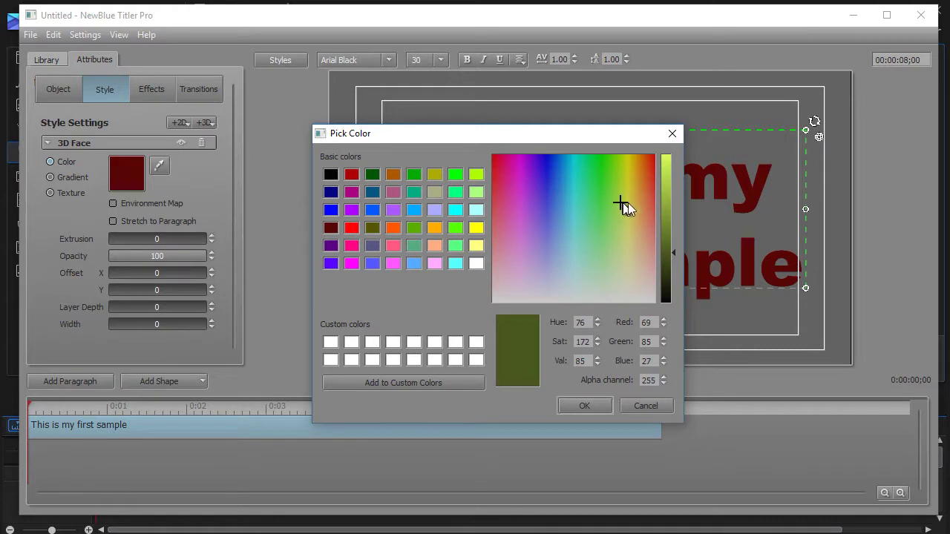
pyautogui.click(648, 195)
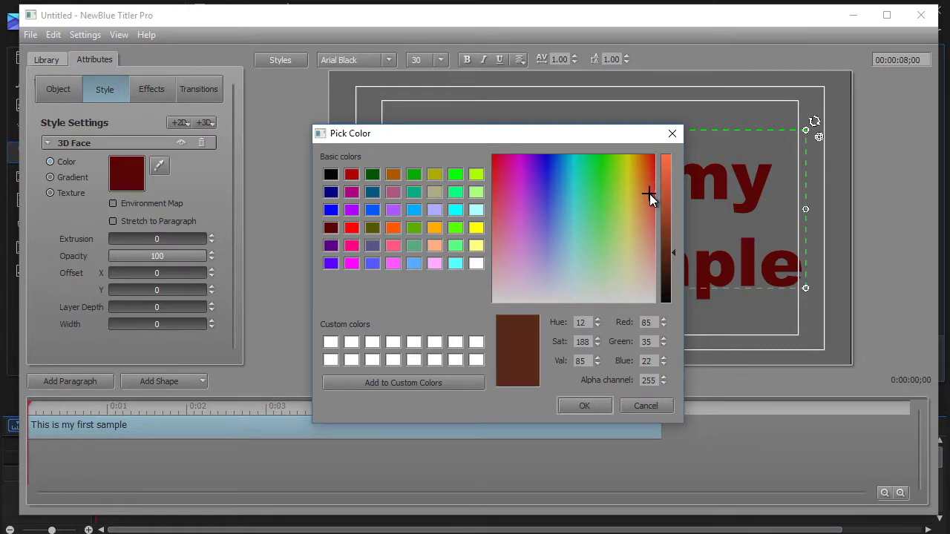
pyautogui.click(664, 204)
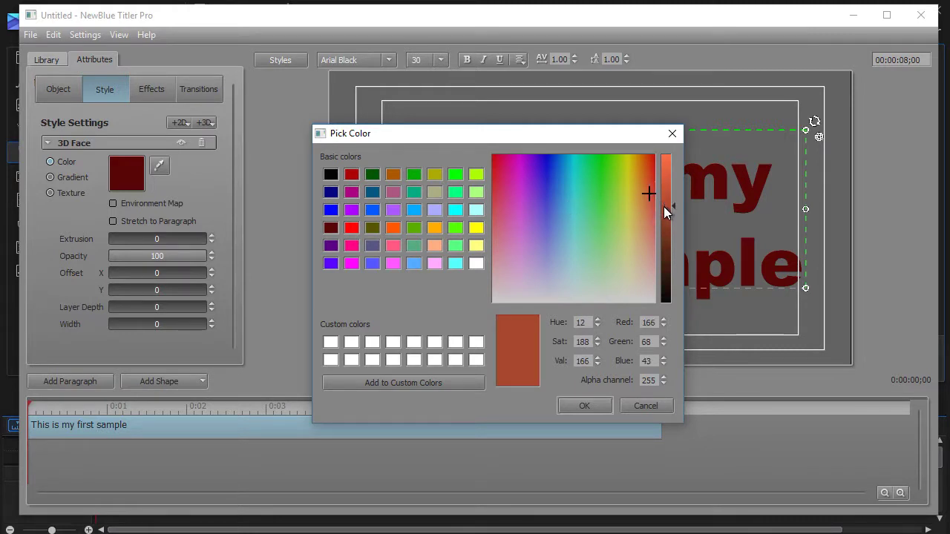
pyautogui.click(584, 406)
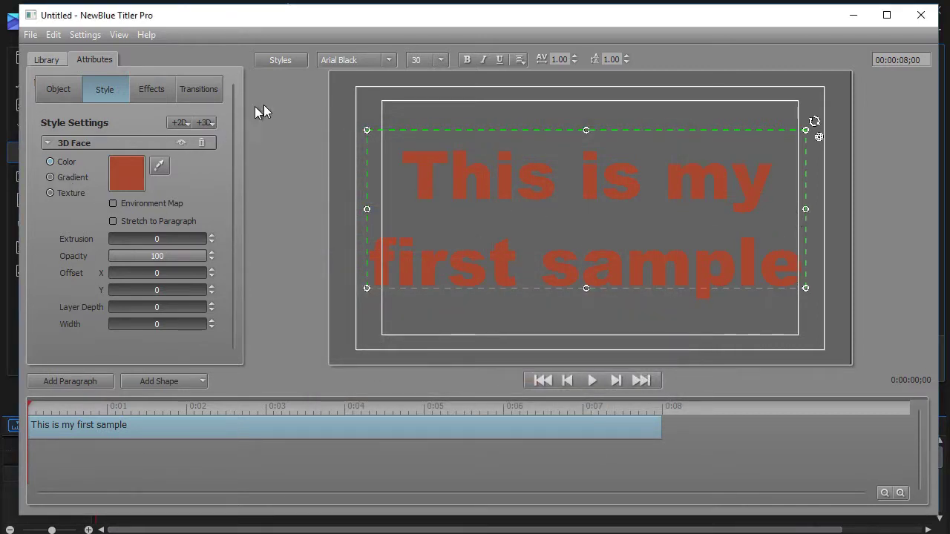
# Preview on a black background and recolour the text face pink (255, 134, 219).
pyautogui.click(119, 37)
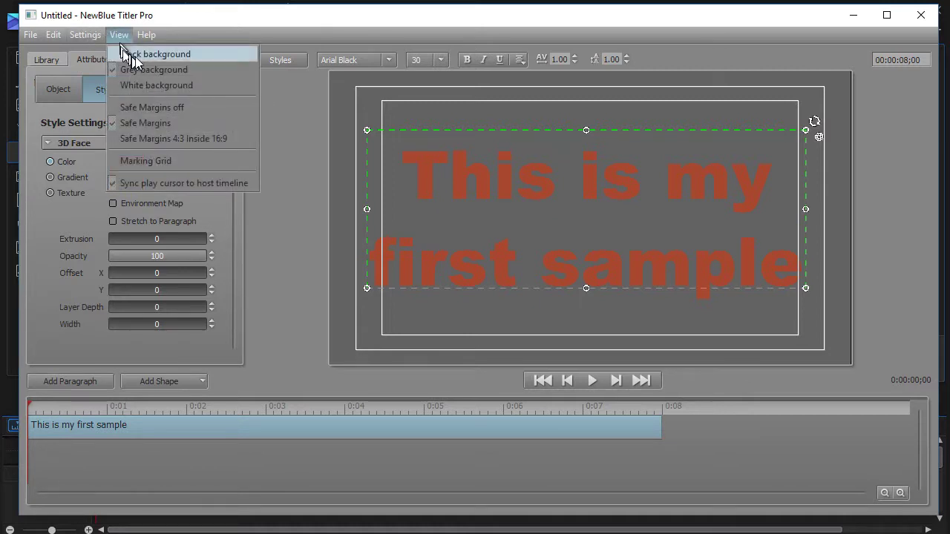
pyautogui.click(137, 54)
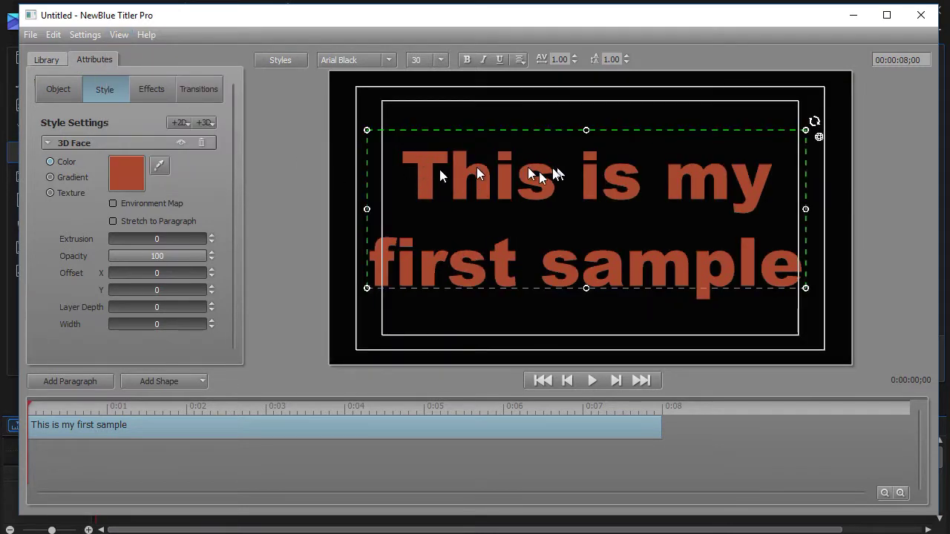
pyautogui.click(126, 175)
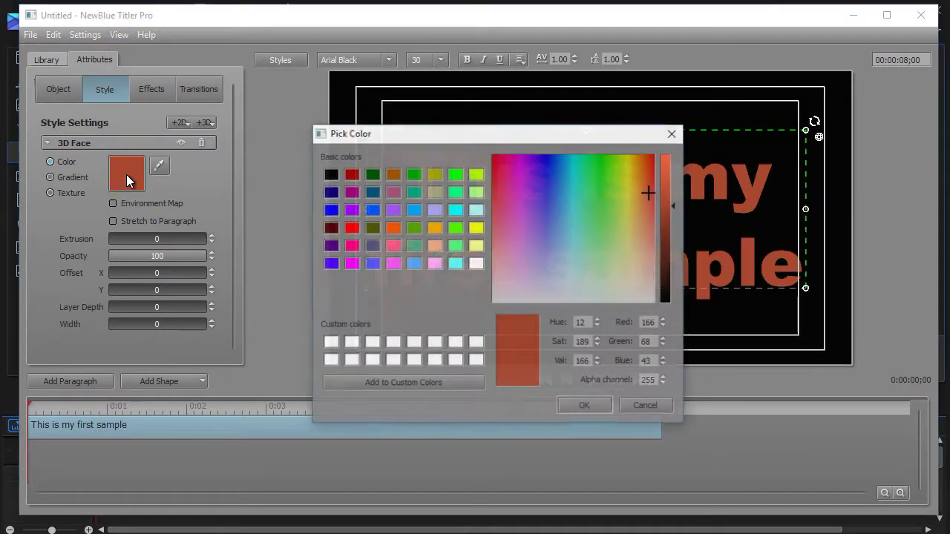
pyautogui.click(393, 245)
pyautogui.click(569, 269)
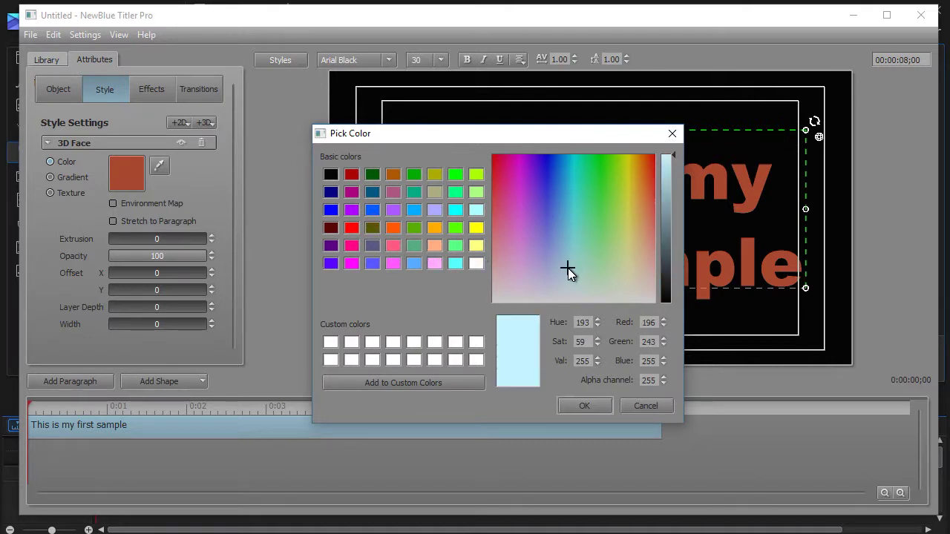
pyautogui.click(511, 233)
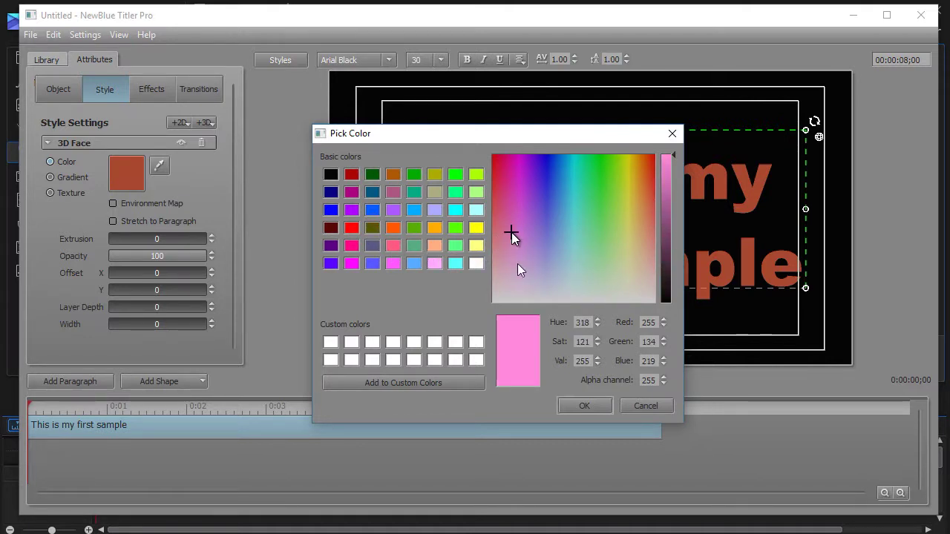
pyautogui.click(584, 405)
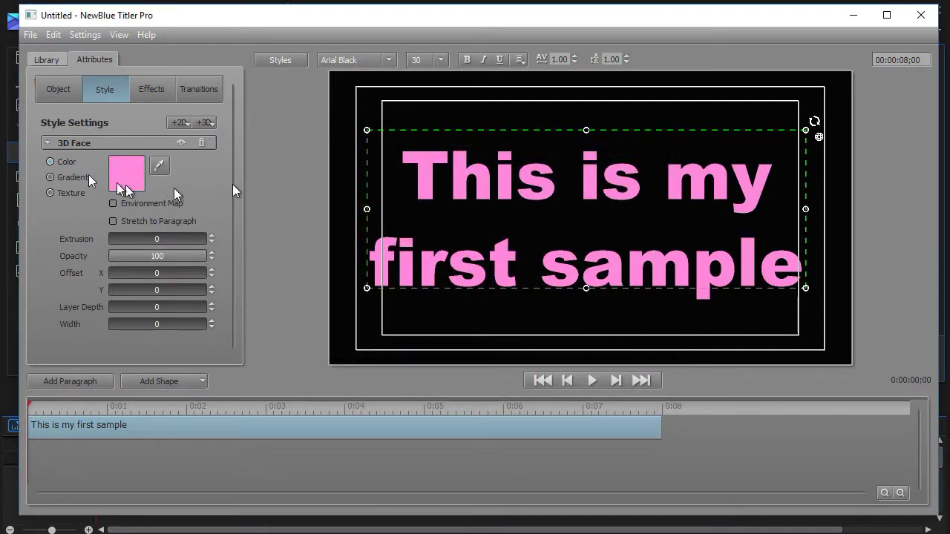
# Switch the face fill to a gradient with a dark blue first colour stop.
pyautogui.click(49, 177)
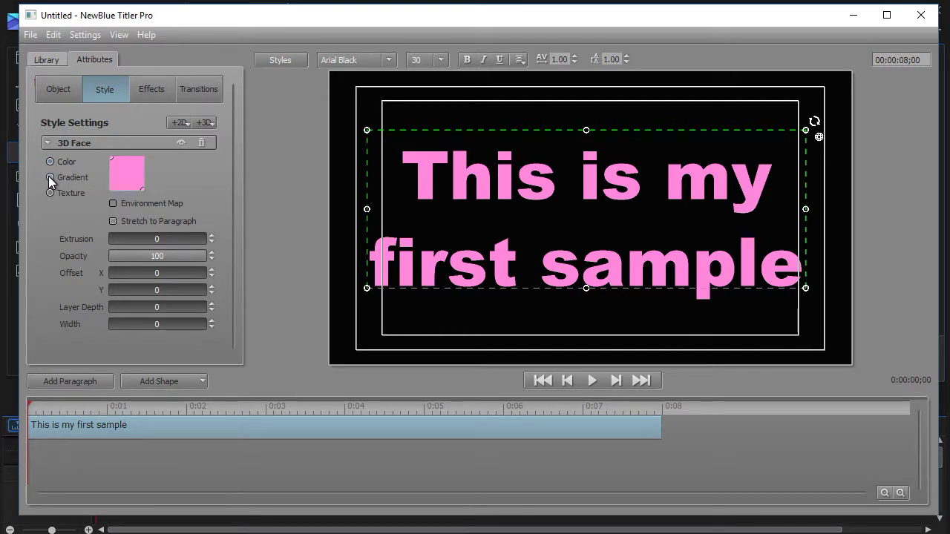
pyautogui.click(113, 163)
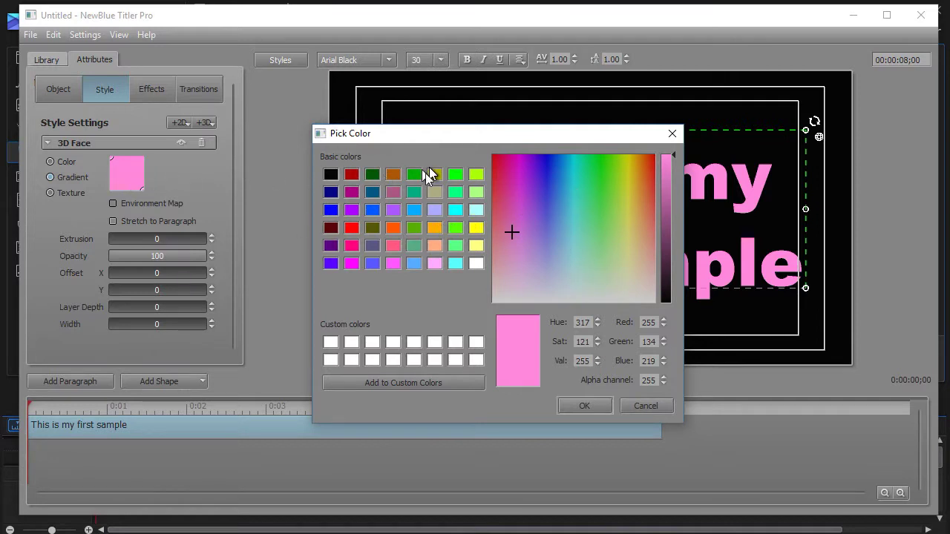
pyautogui.click(333, 194)
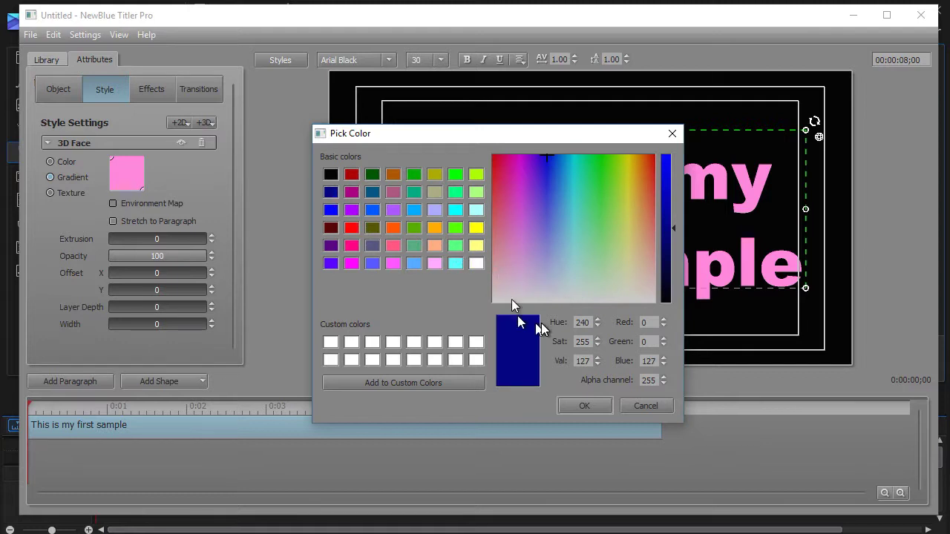
pyautogui.click(583, 405)
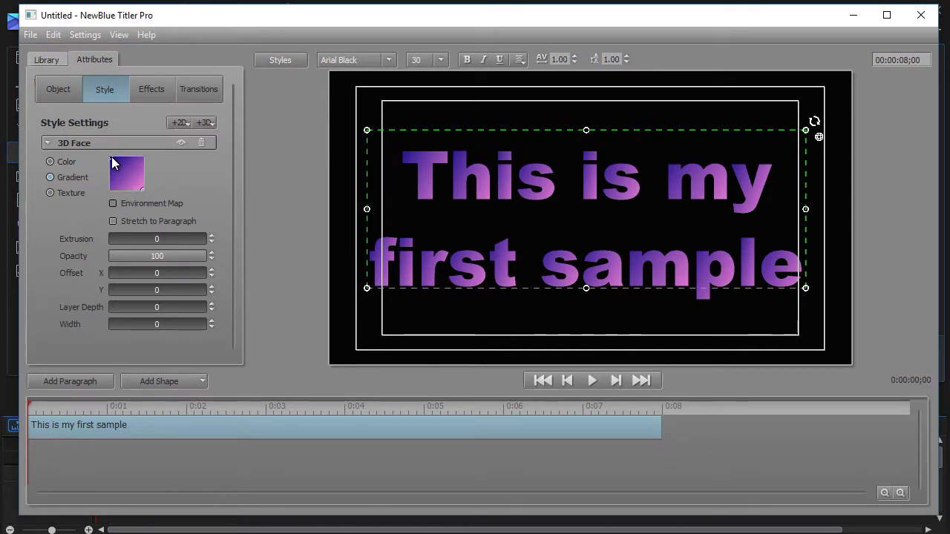
# Set the gradient's second colour stop to grey (170, 170, 170).
pyautogui.click(141, 189)
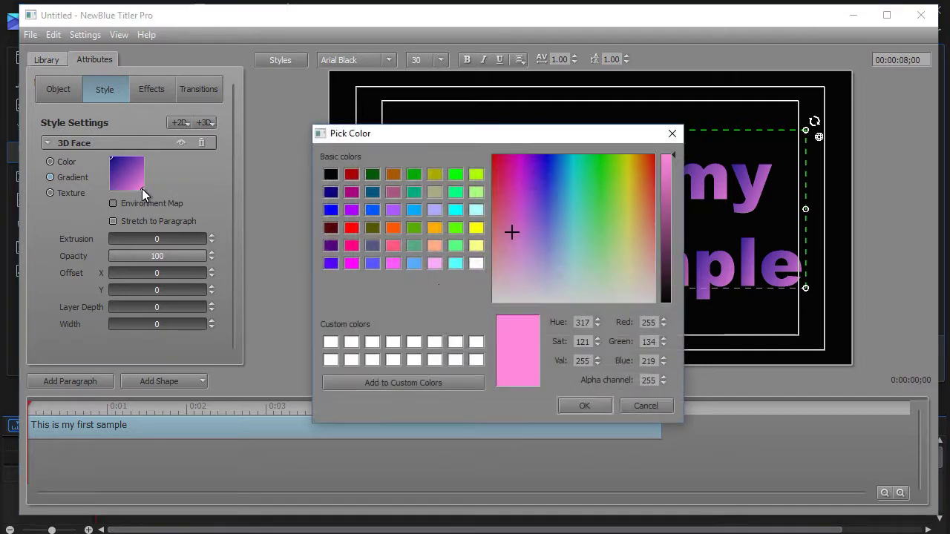
pyautogui.click(474, 265)
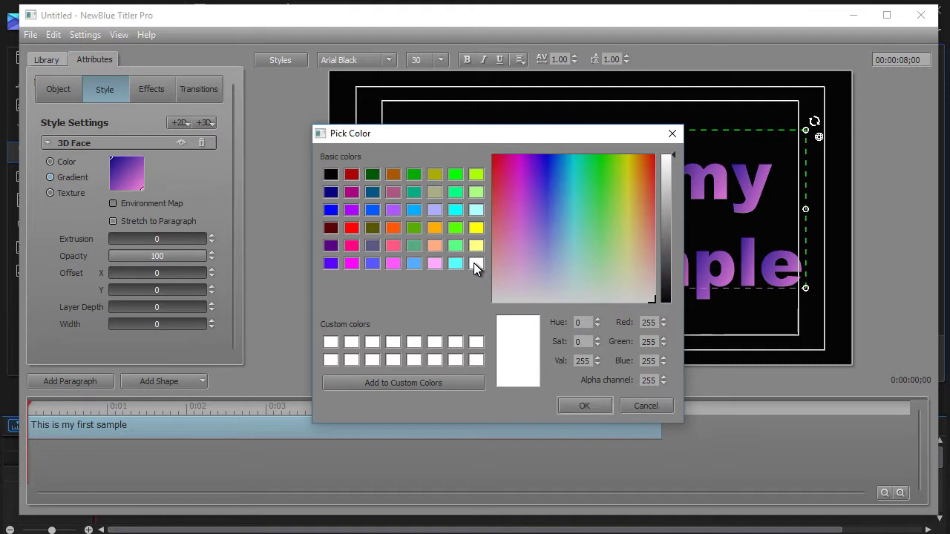
pyautogui.click(667, 204)
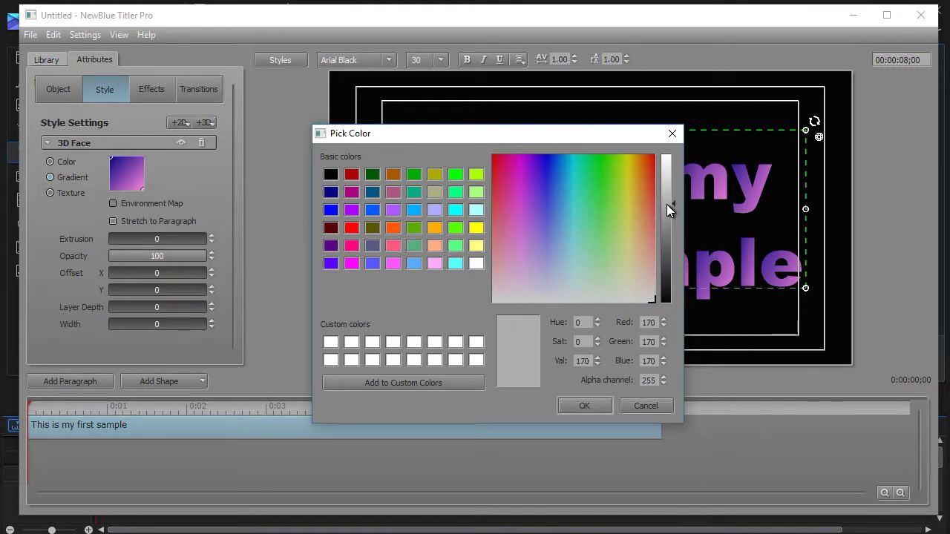
pyautogui.click(590, 404)
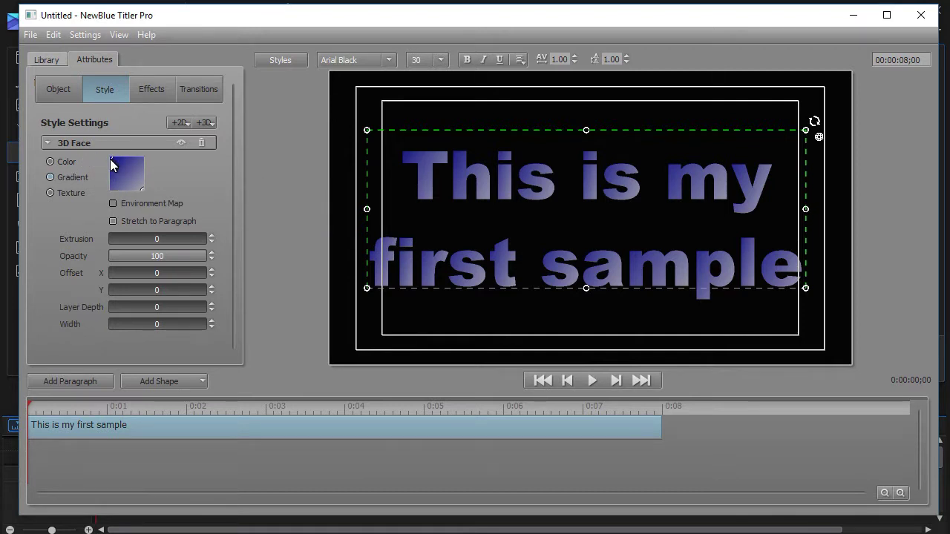
# Reposition the gradient stop handles so the lettering fades from pale grey top to blue bottom.
pyautogui.moveTo(112, 164); pyautogui.dragTo(128, 168)
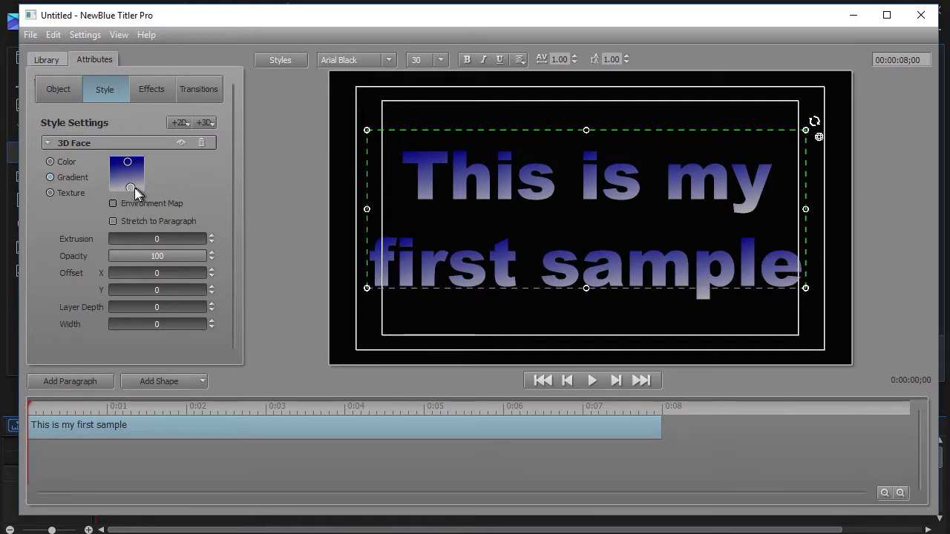
pyautogui.moveTo(135, 188)
pyautogui.mouseDown()
pyautogui.moveTo(136, 165)
pyautogui.moveTo(130, 194)
pyautogui.mouseUp()
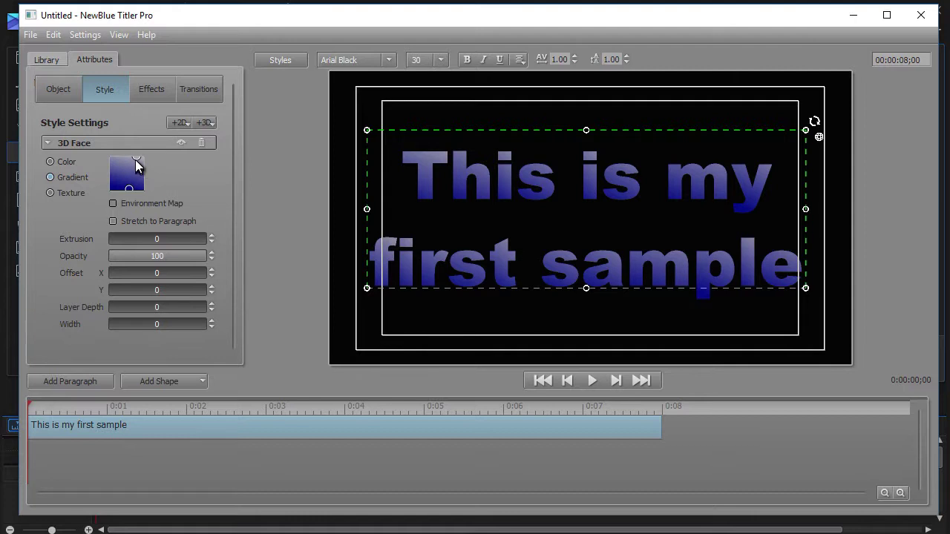
pyautogui.click(133, 160)
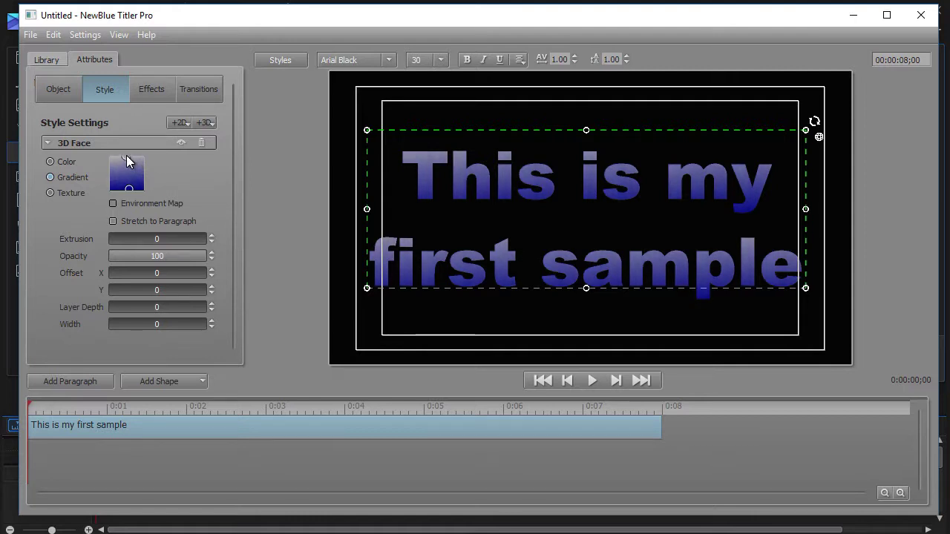
pyautogui.moveTo(129, 188); pyautogui.dragTo(129, 178)
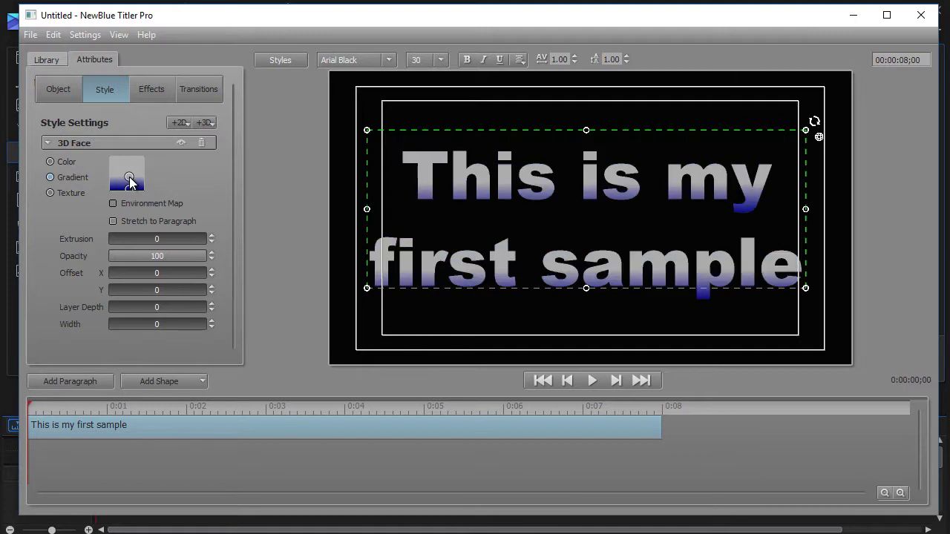
pyautogui.moveTo(130, 179)
pyautogui.mouseDown()
pyautogui.moveTo(132, 202)
pyautogui.moveTo(138, 171)
pyautogui.mouseUp()
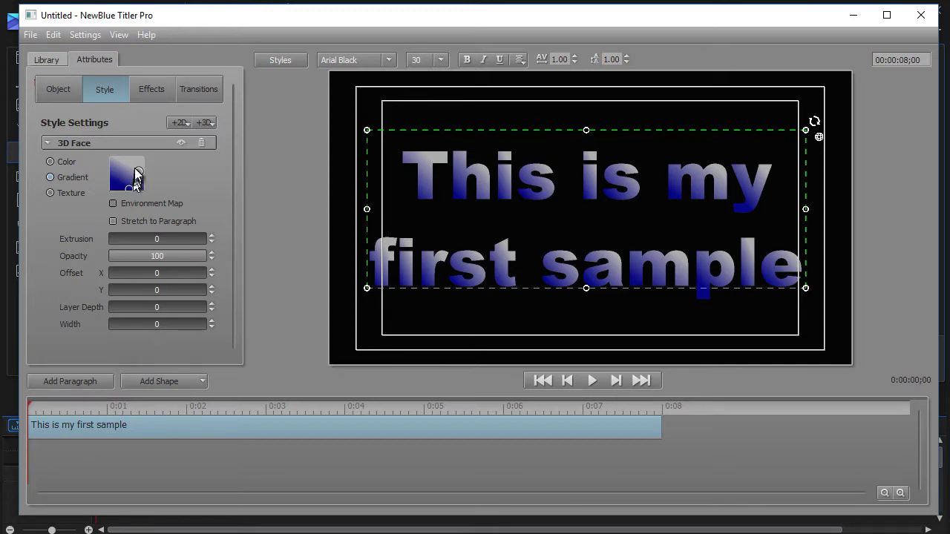
pyautogui.moveTo(141, 171)
pyautogui.mouseDown()
pyautogui.moveTo(123, 159)
pyautogui.moveTo(127, 191)
pyautogui.moveTo(132, 170)
pyautogui.mouseUp()
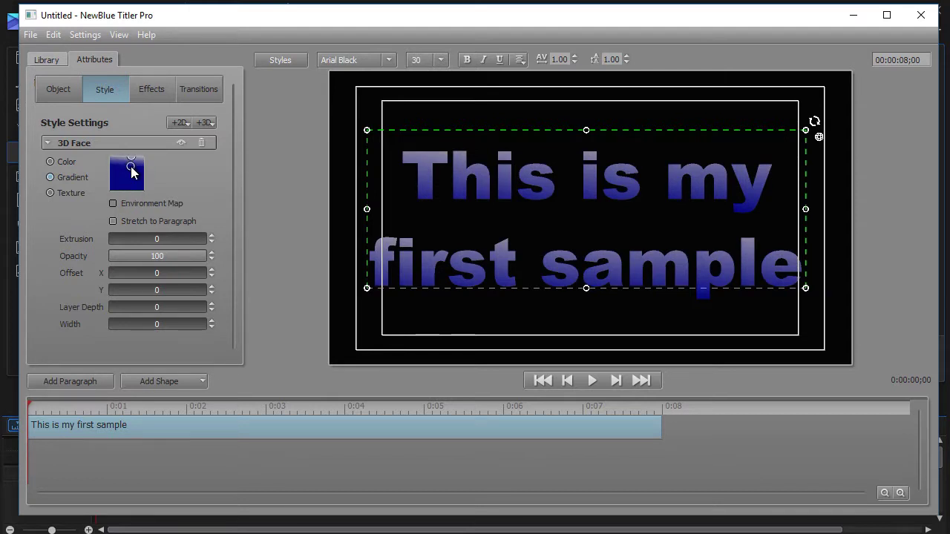
pyautogui.moveTo(131, 167); pyautogui.dragTo(132, 173)
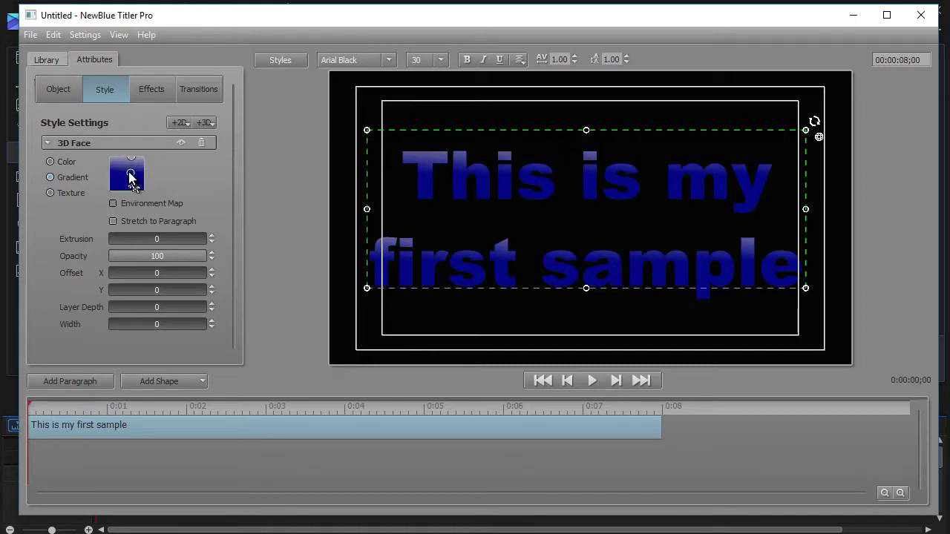
pyautogui.moveTo(130, 176)
pyautogui.mouseDown()
pyautogui.moveTo(121, 178)
pyautogui.moveTo(142, 183)
pyautogui.moveTo(132, 191)
pyautogui.mouseUp()
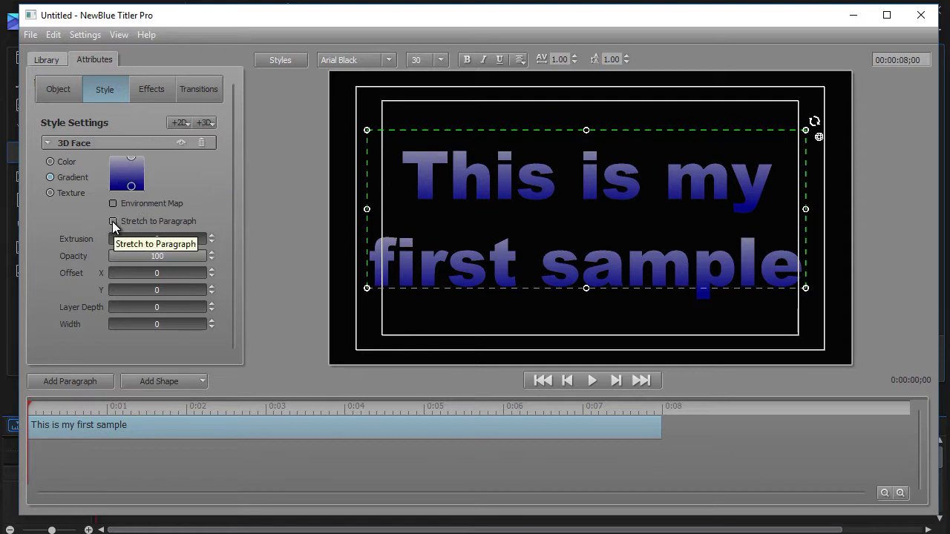
# Turn the gradient horizontal and leave Stretch to Paragraph off so it repeats per letter.
pyautogui.click(112, 222)
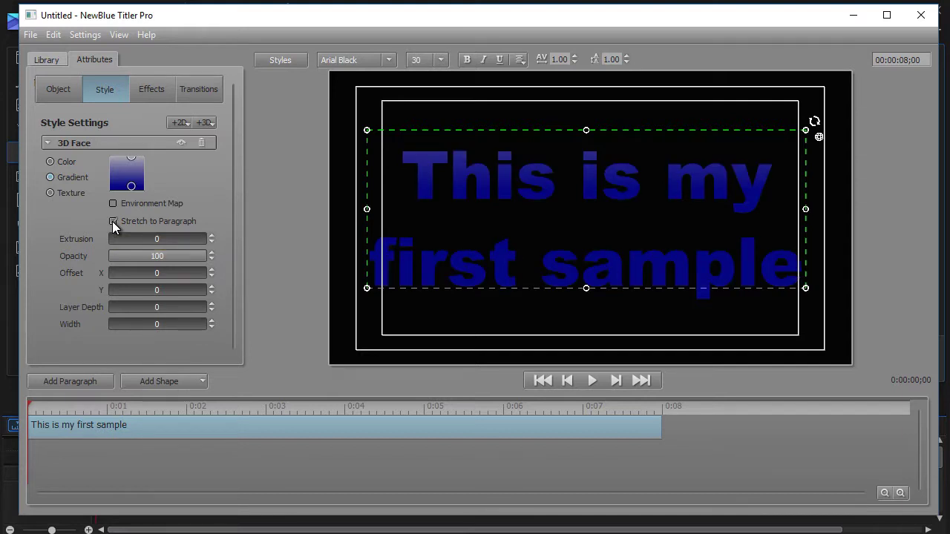
pyautogui.click(112, 221)
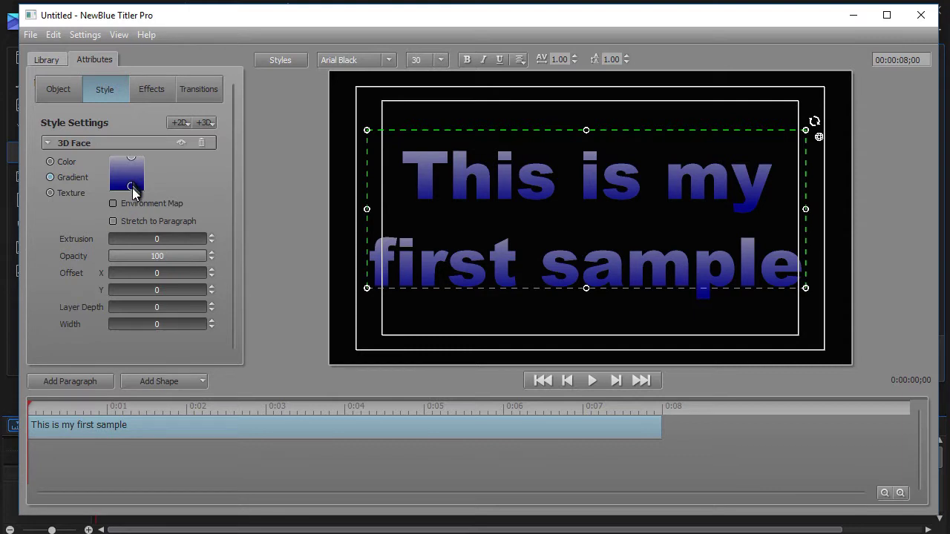
pyautogui.moveTo(133, 187); pyautogui.dragTo(114, 175)
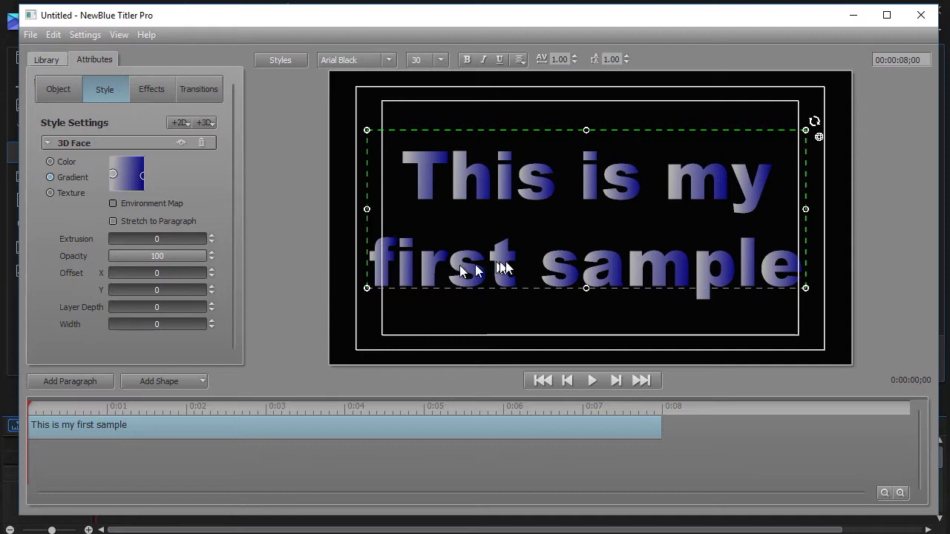
pyautogui.click(112, 222)
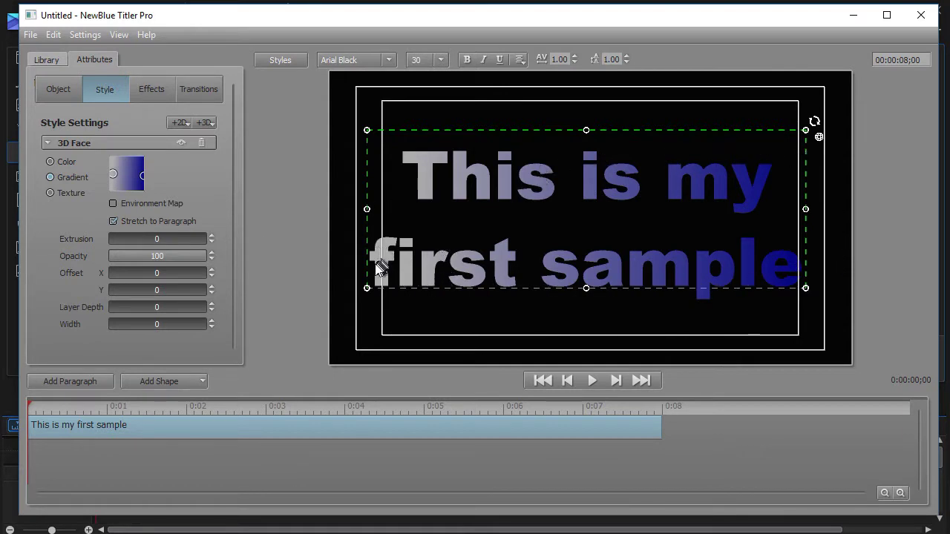
pyautogui.click(771, 270)
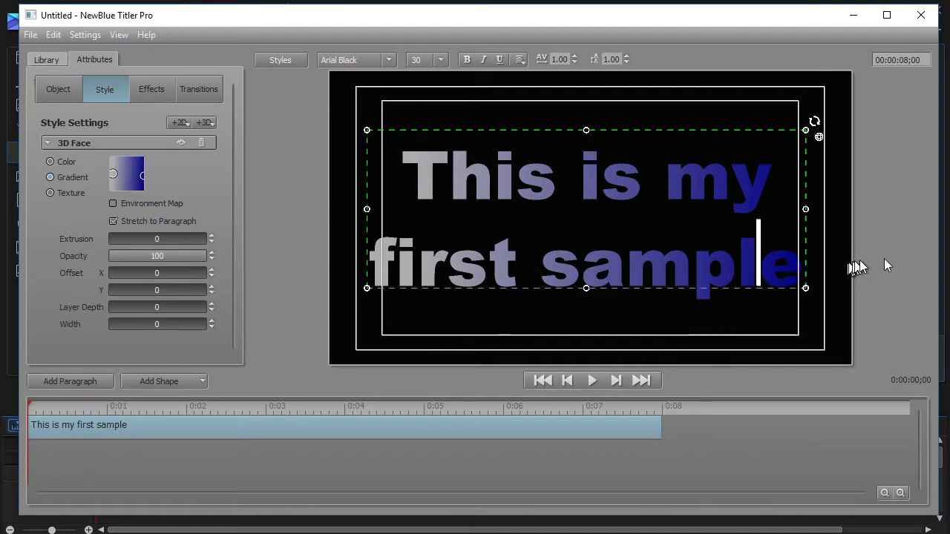
pyautogui.click(113, 222)
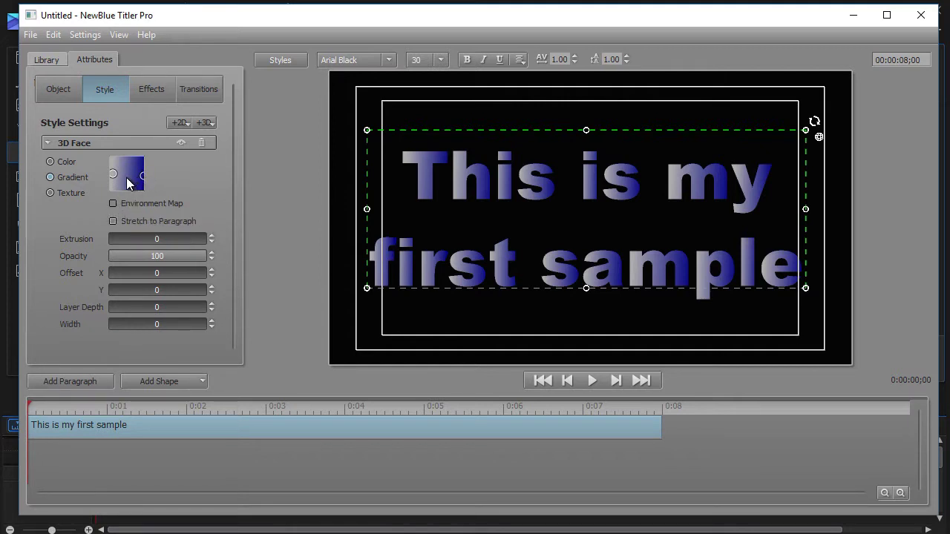
# Fill the lettering with solid dark blue instead of the gradient.
pyautogui.click(52, 161)
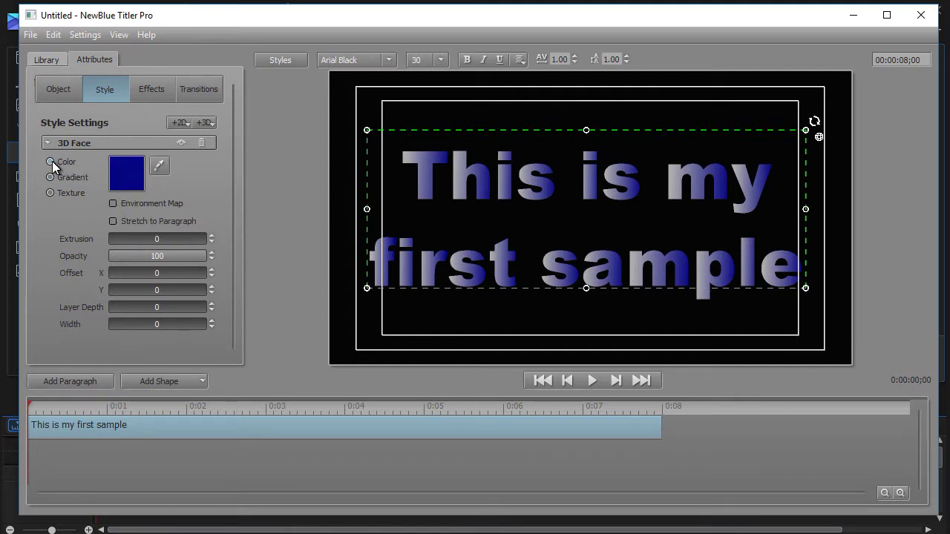
pyautogui.click(133, 181)
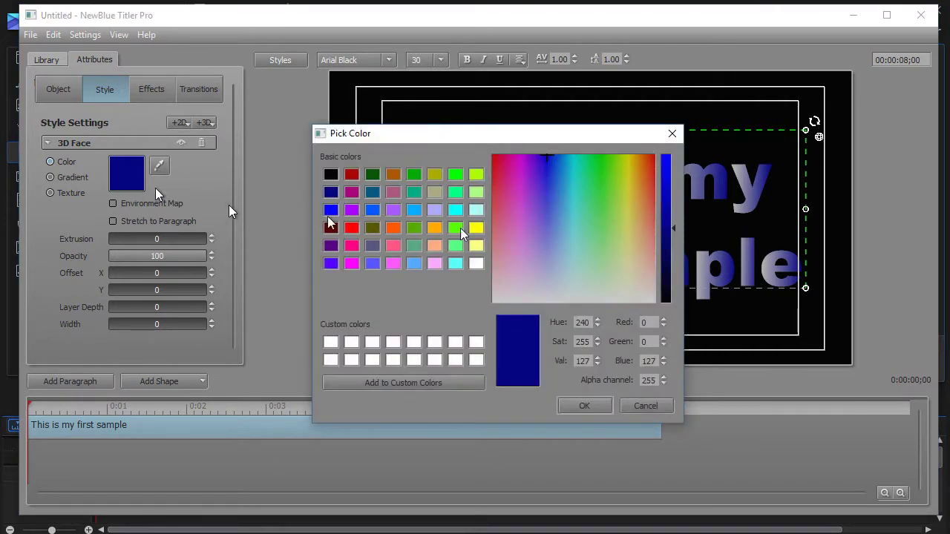
pyautogui.click(584, 407)
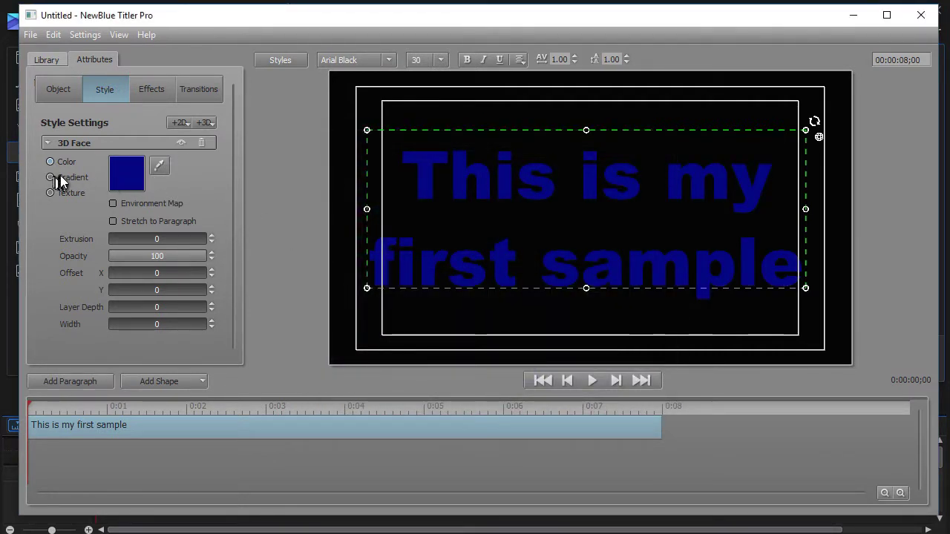
# Show the canvas on a grey background and switch the fill type to Texture.
pyautogui.click(119, 35)
pyautogui.click(139, 67)
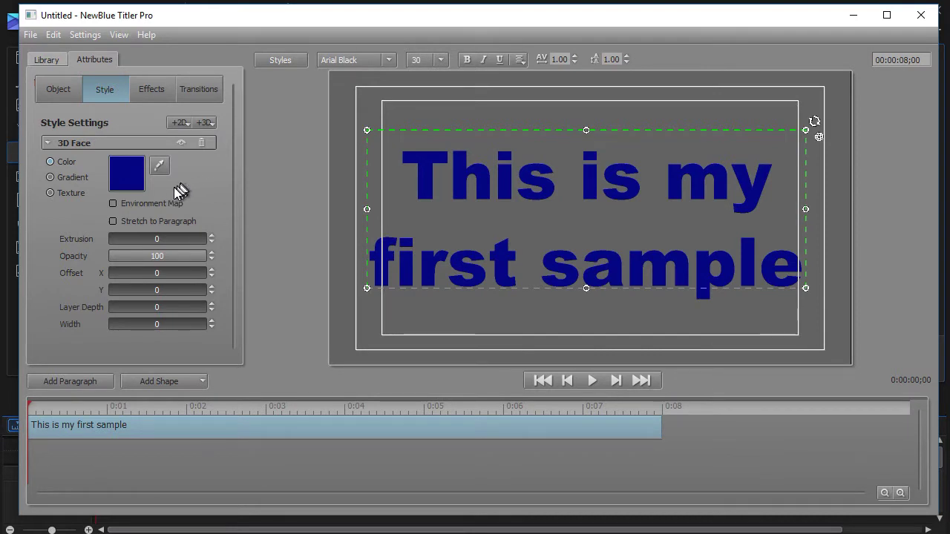
pyautogui.click(49, 192)
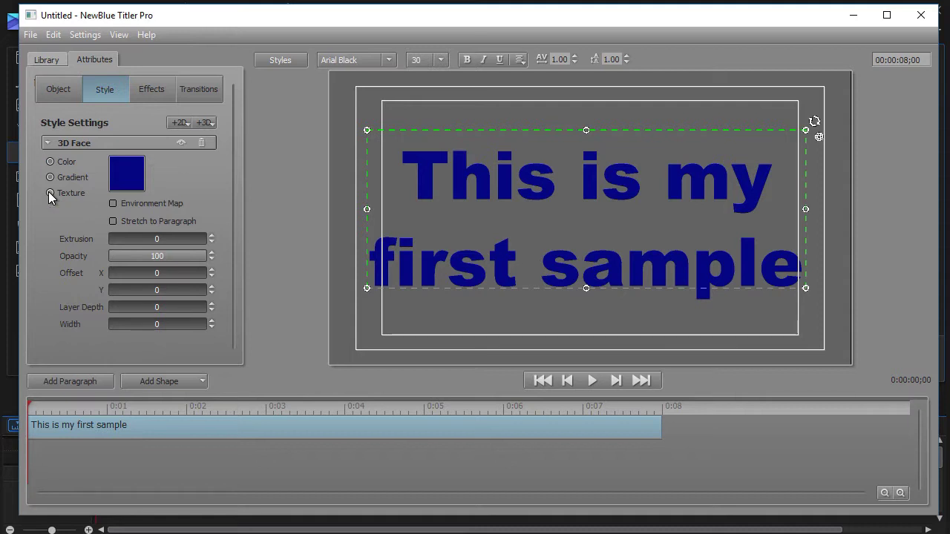
# Apply the Brick3 texture image to the title lettering.
pyautogui.click(128, 175)
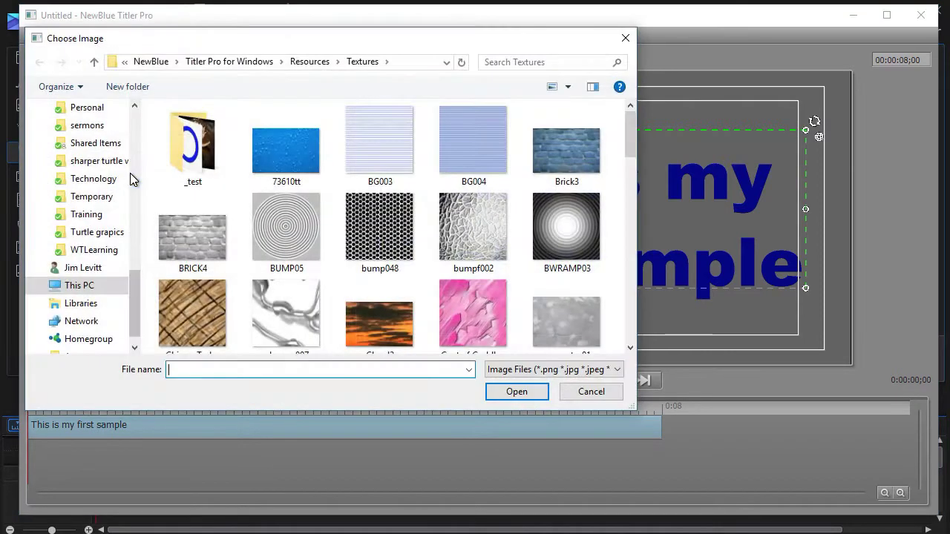
pyautogui.moveTo(631, 153); pyautogui.dragTo(608, 138)
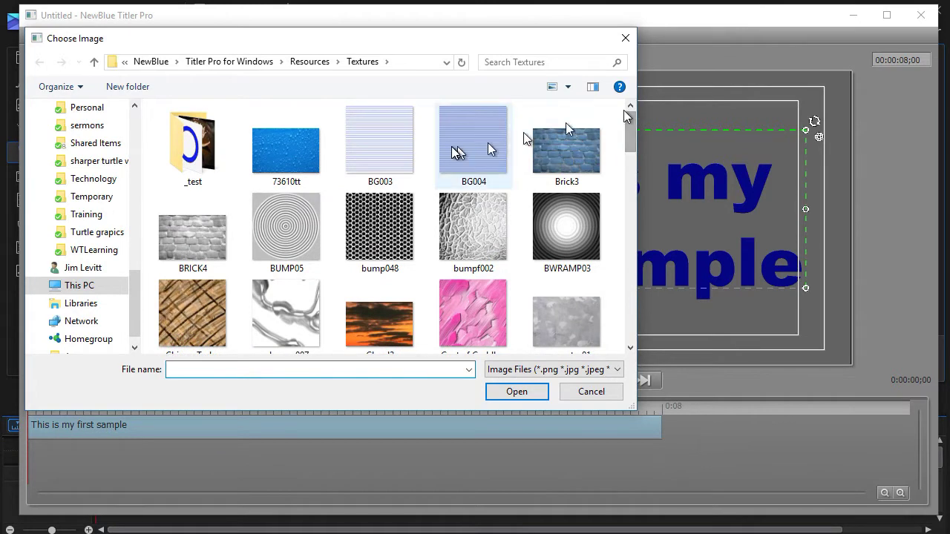
pyautogui.click(560, 159)
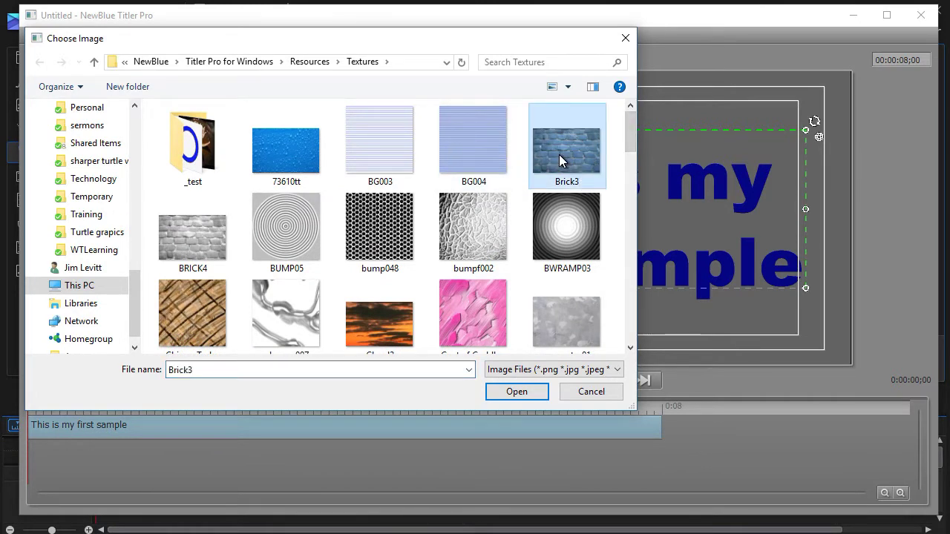
pyautogui.doubleClick(559, 154)
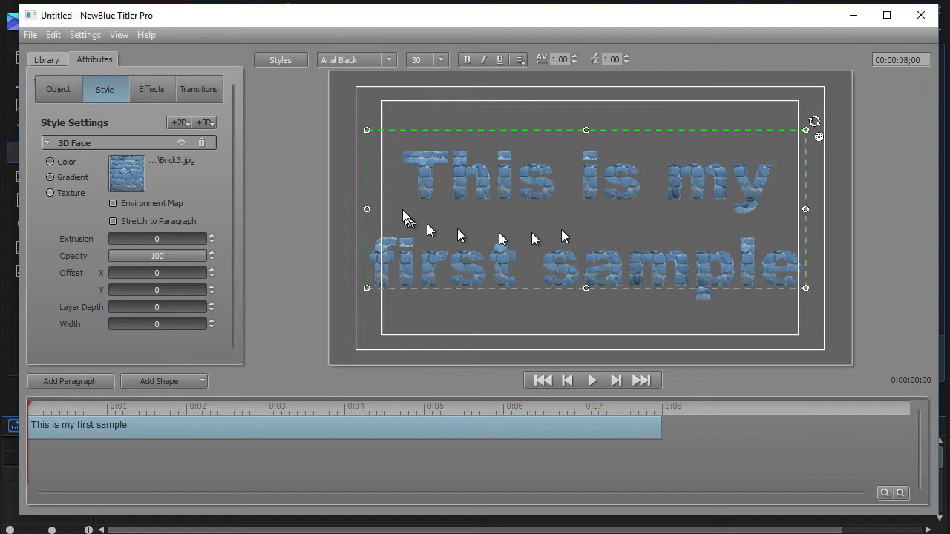
# Swap to the wood-grain texture, then reopen the image chooser on the Technology folder.
pyautogui.click(136, 175)
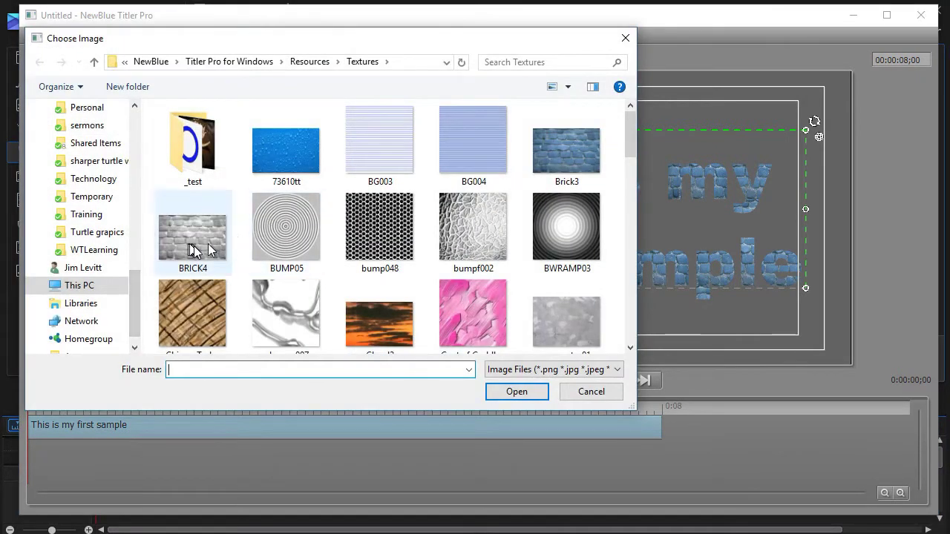
pyautogui.doubleClick(188, 315)
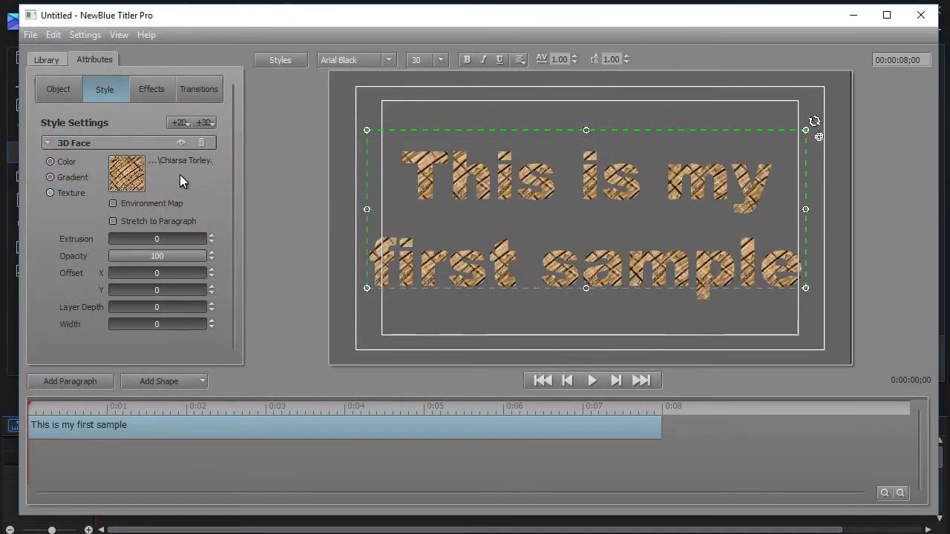
pyautogui.click(132, 178)
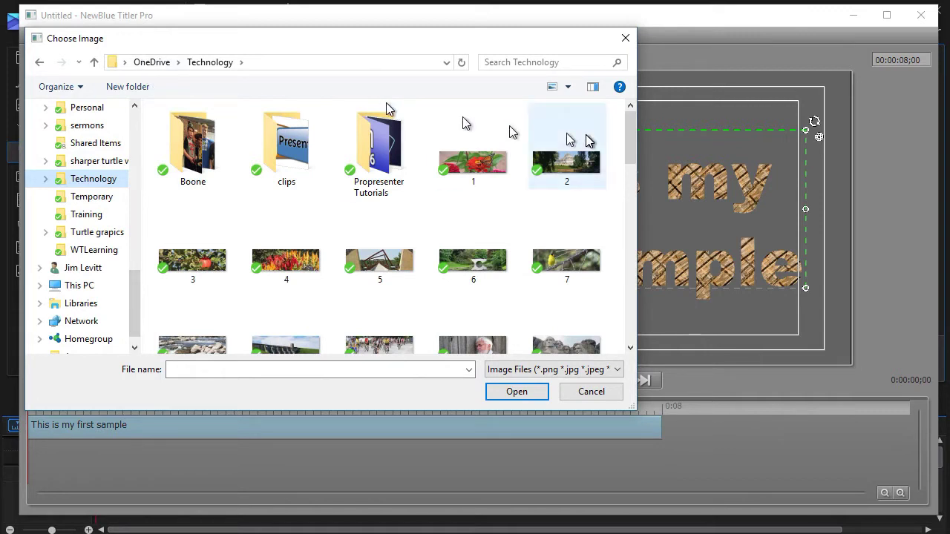
# Texture the letters with the turtle picture, then replace it with the red-flower photo 4.jpg.
pyautogui.moveTo(636, 127); pyautogui.dragTo(628, 254)
pyautogui.doubleClick(469, 325)
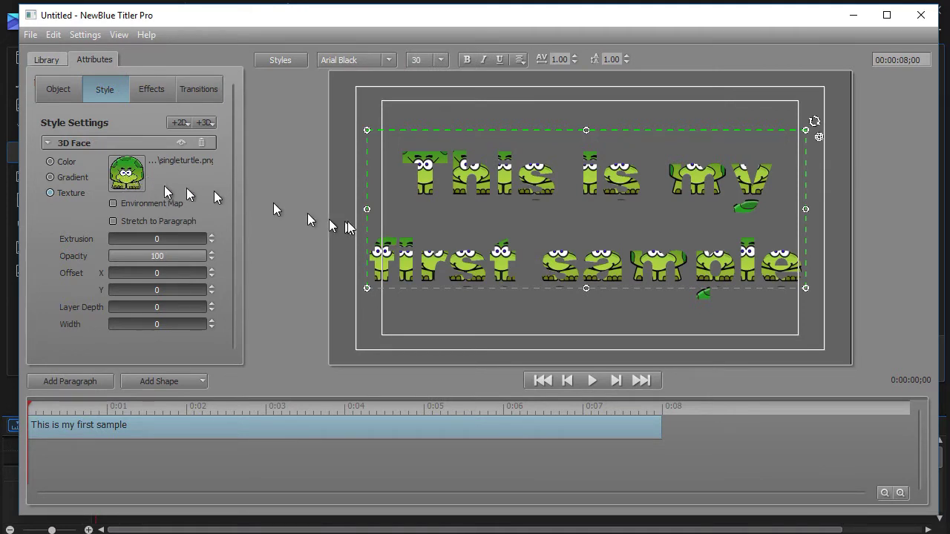
pyautogui.click(128, 180)
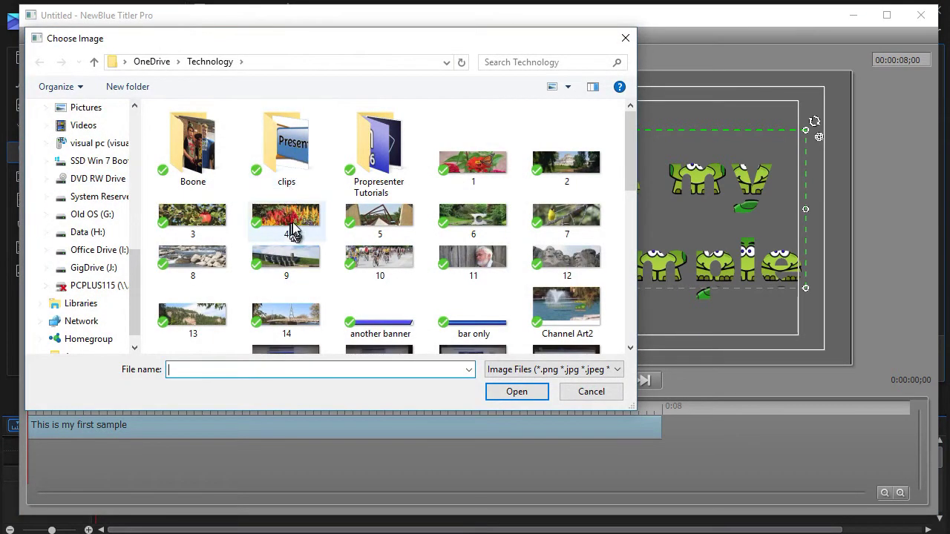
pyautogui.doubleClick(294, 218)
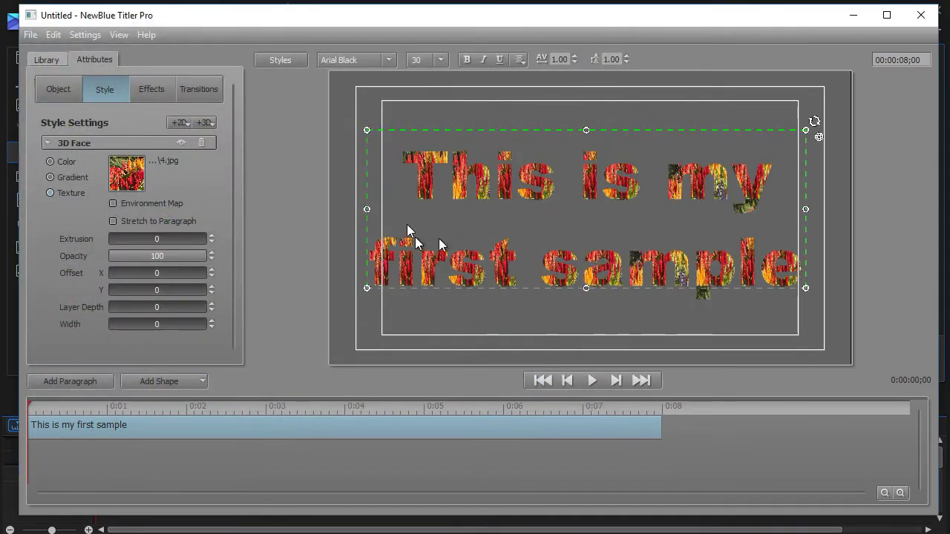